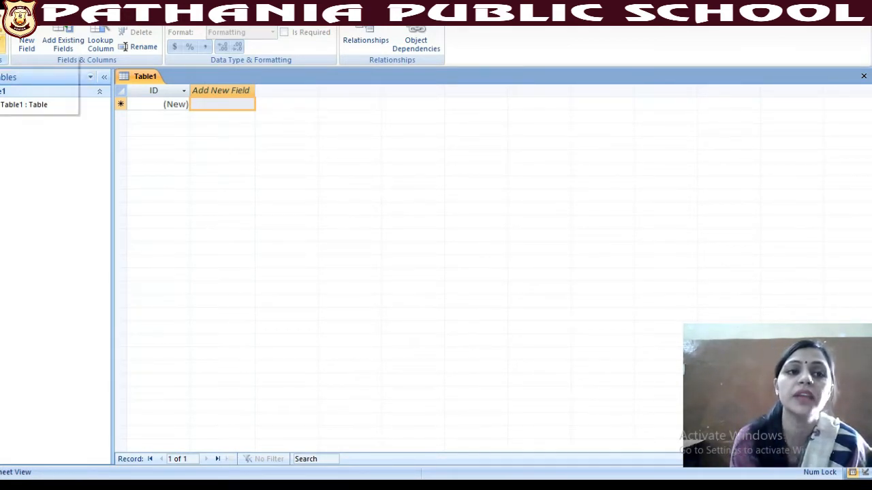
Keep the table in Datasheet View and fill the first record with fgvdfv and fgsdfg in two new fields
left_click(4, 47)
left_click(25, 73)
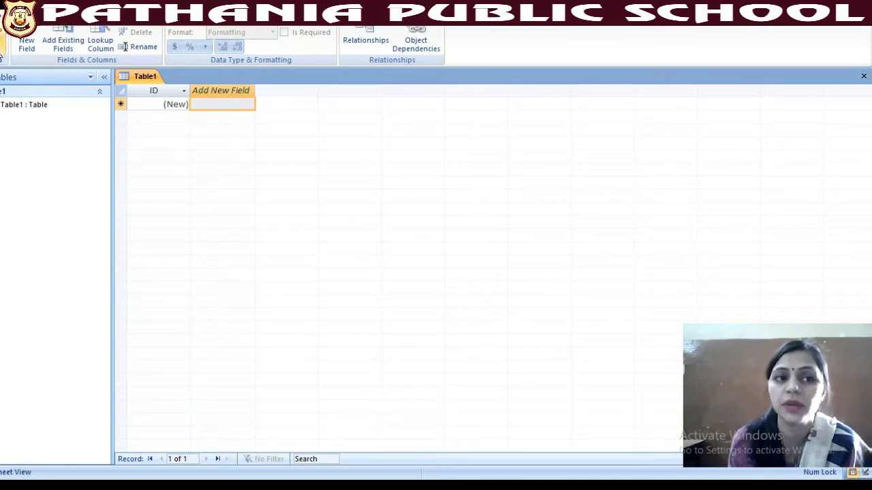
left_click(228, 104)
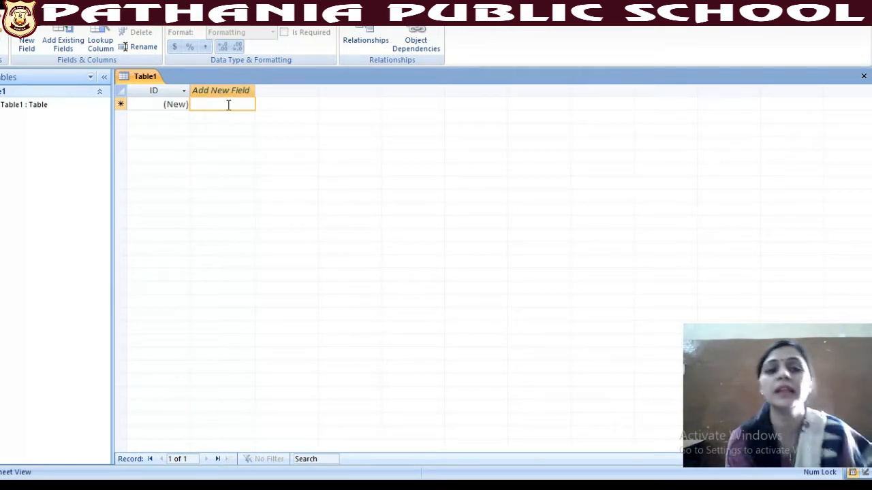
type("fgvdfv")
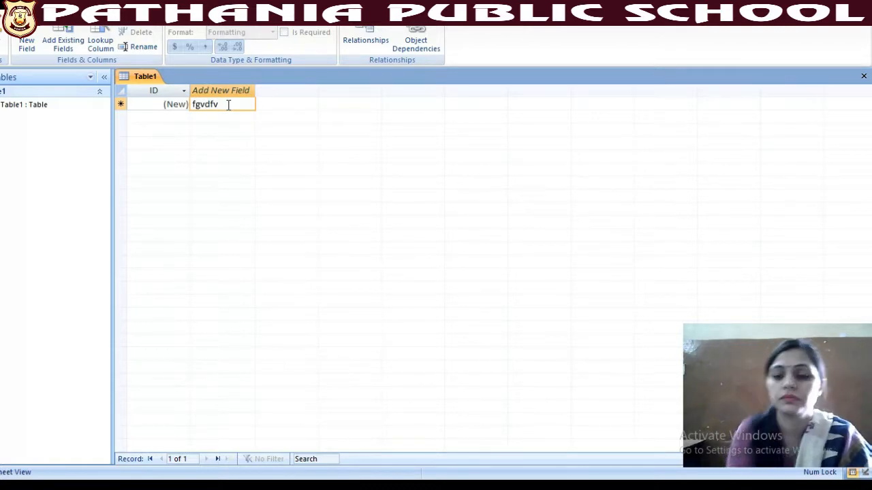
key("Tab")
type("fgsdfg")
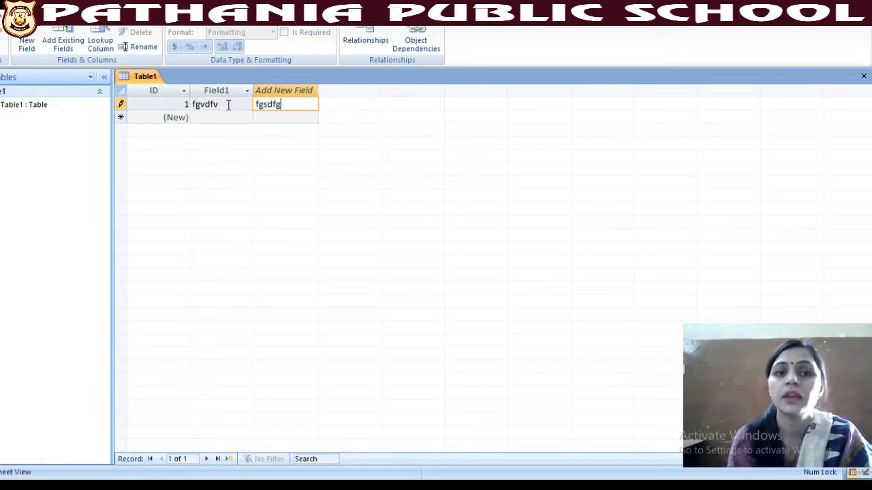
key("Tab")
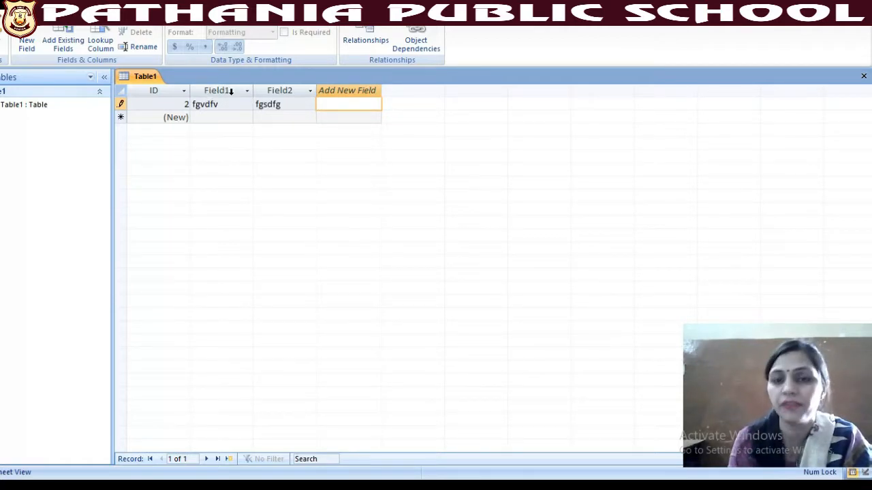
Try to delete the (New) placeholder from the ID column of the blank record
left_click(192, 113)
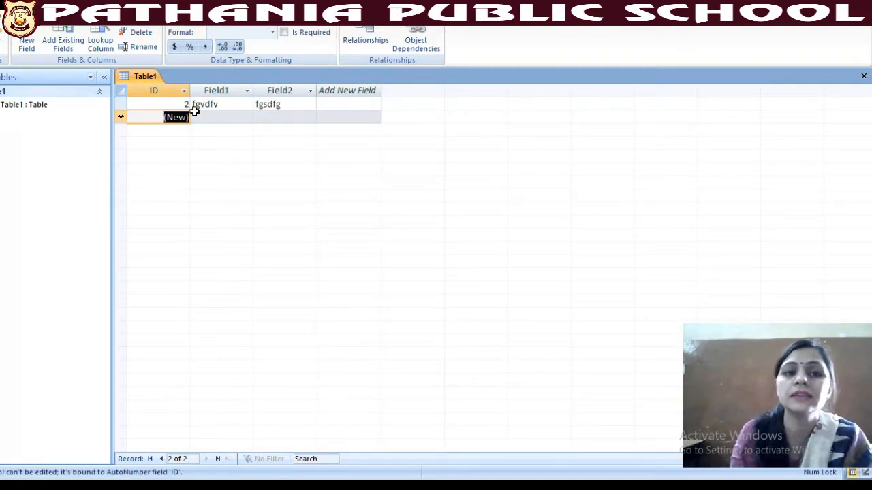
double_click(173, 117)
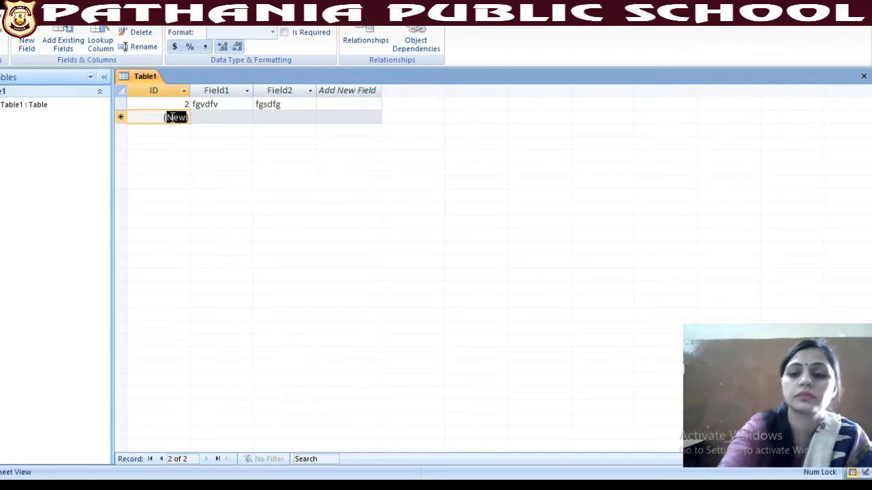
key("BackSpace")
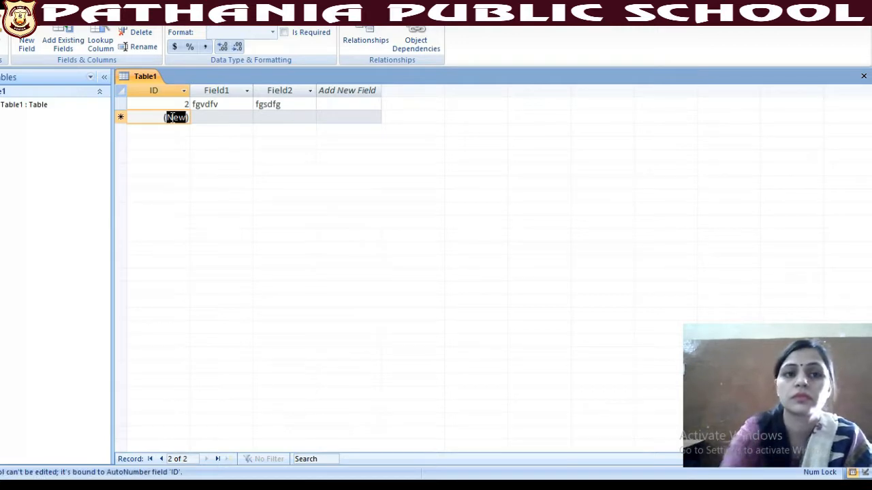
Add a second record with sfdg in Field1 and dgfdfg in Field2
left_click(226, 116)
type("sfdg")
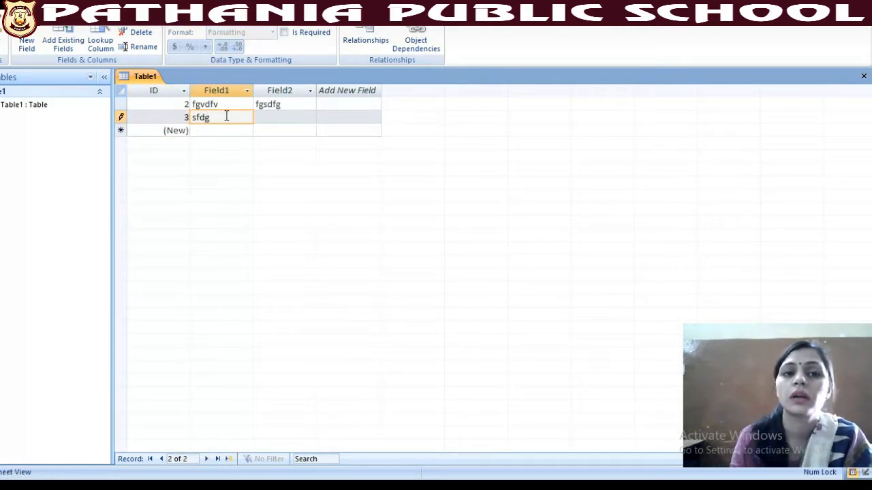
key("Tab")
type("dgfdfg")
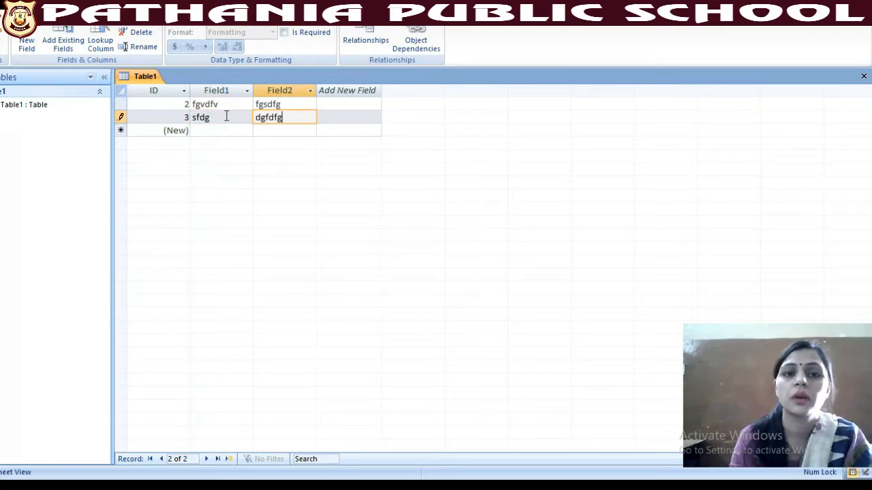
key("Tab")
Add a third record with dfgdfg in both Field1 and Field2
left_click(233, 128)
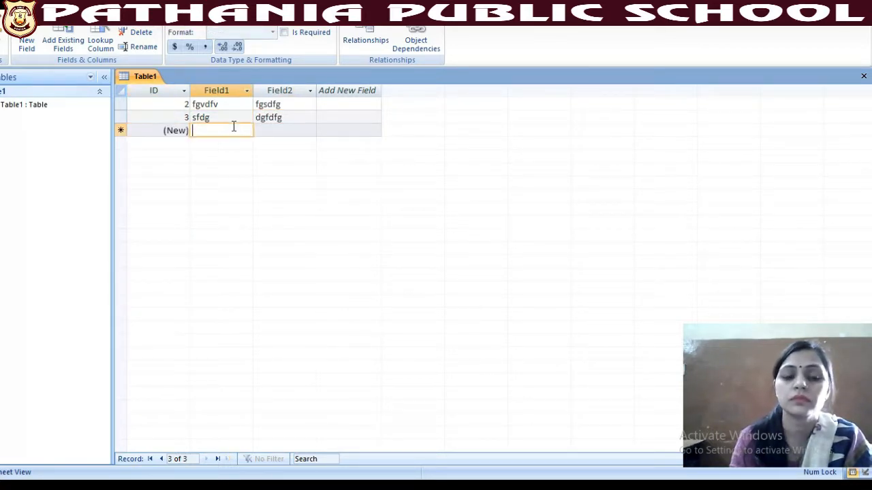
type("dfgdfg")
key("Tab")
type("d")
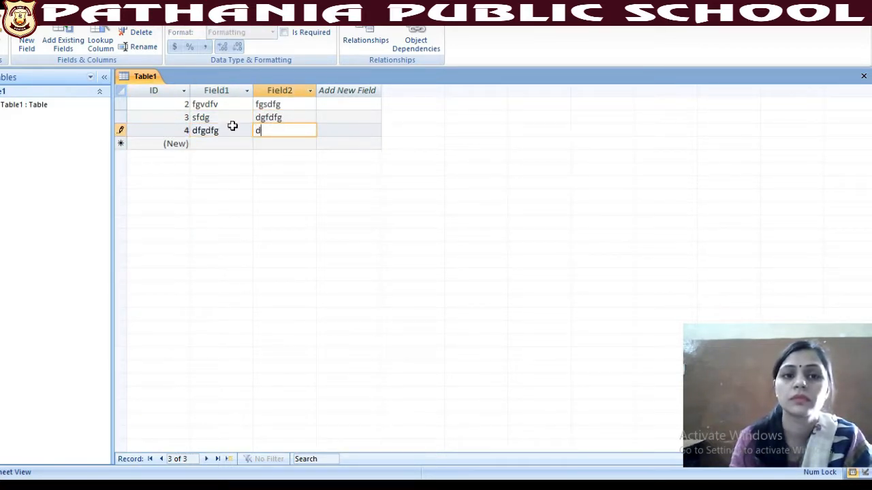
type("fgdfg")
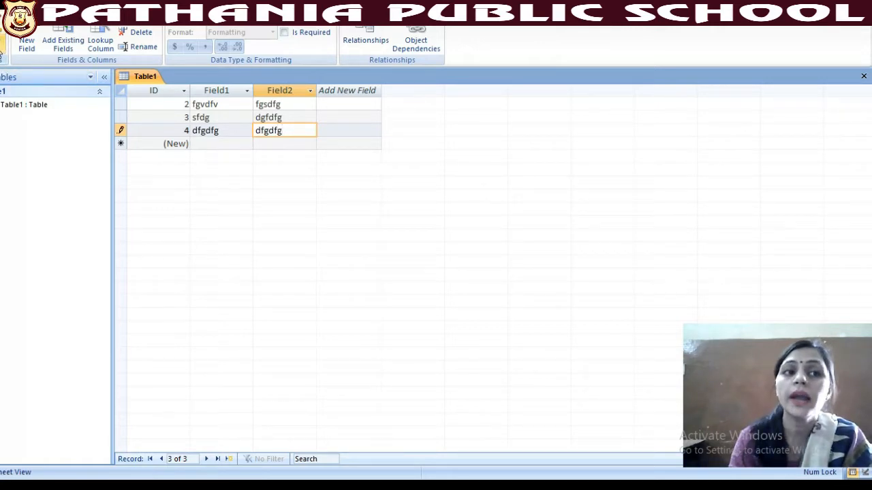
Switch the table to Design View, saving it under the name Class 7
left_click(2, 51)
left_click(11, 101)
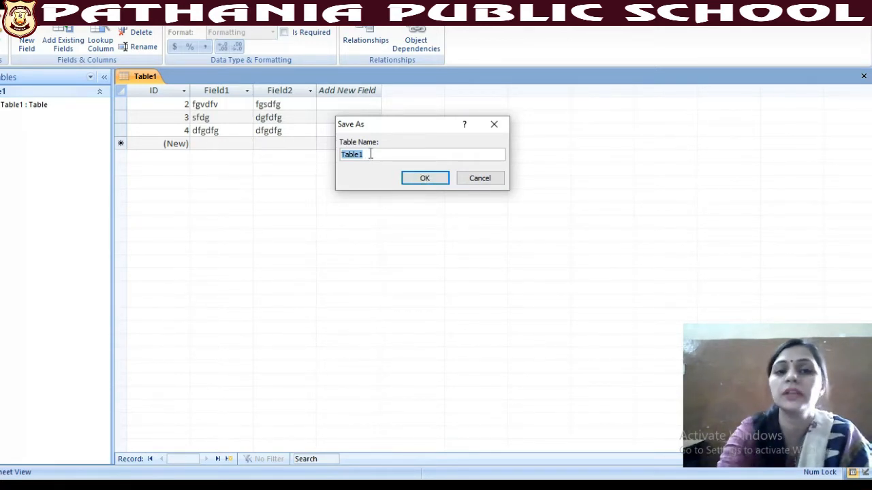
type("Class")
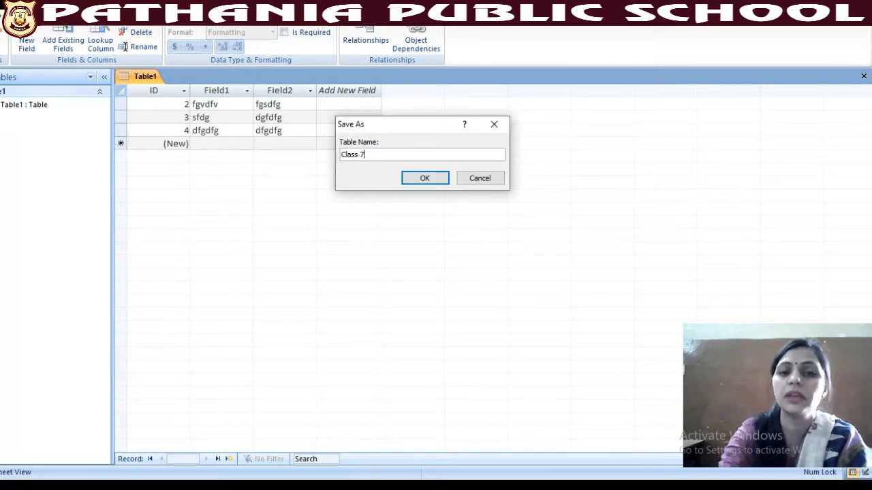
type(" 7")
left_click(438, 177)
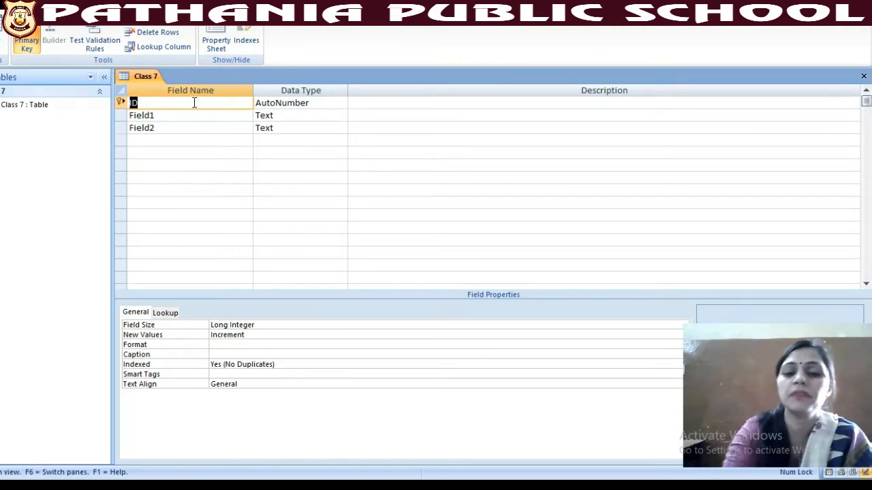
Rename the ID field to Name, accepting the reserved word, and set its data type to Text
type("Name")
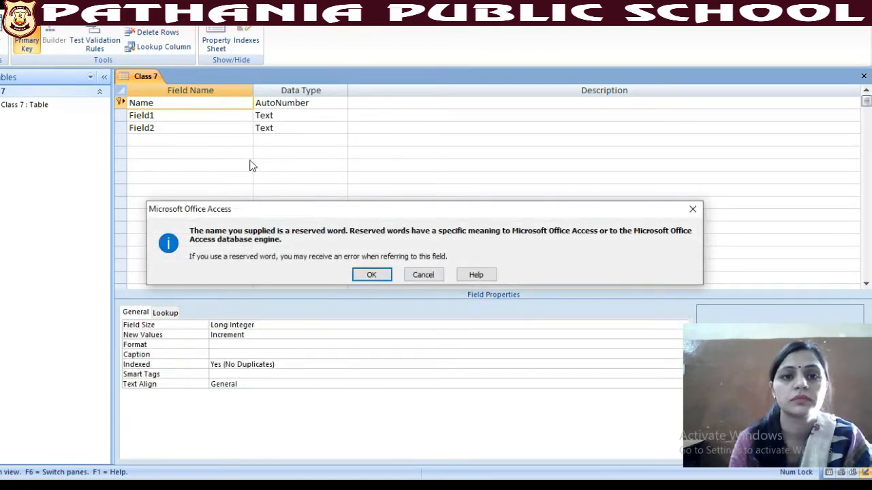
left_click(367, 275)
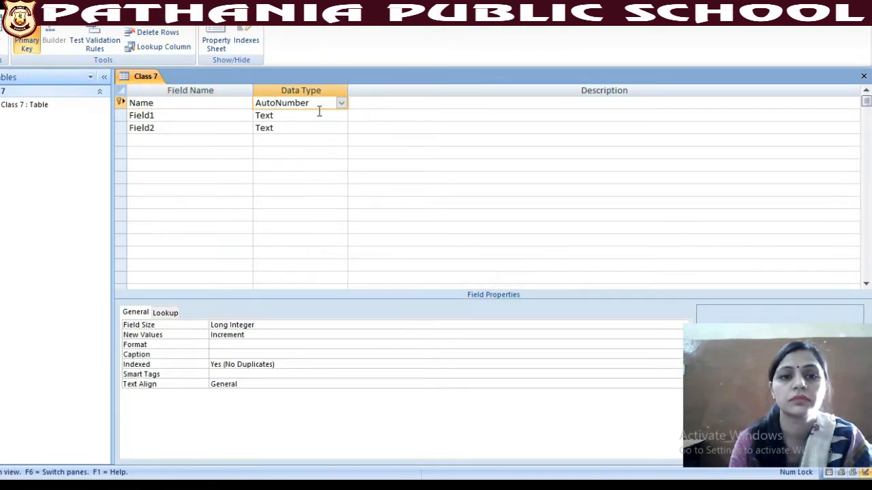
left_click(342, 104)
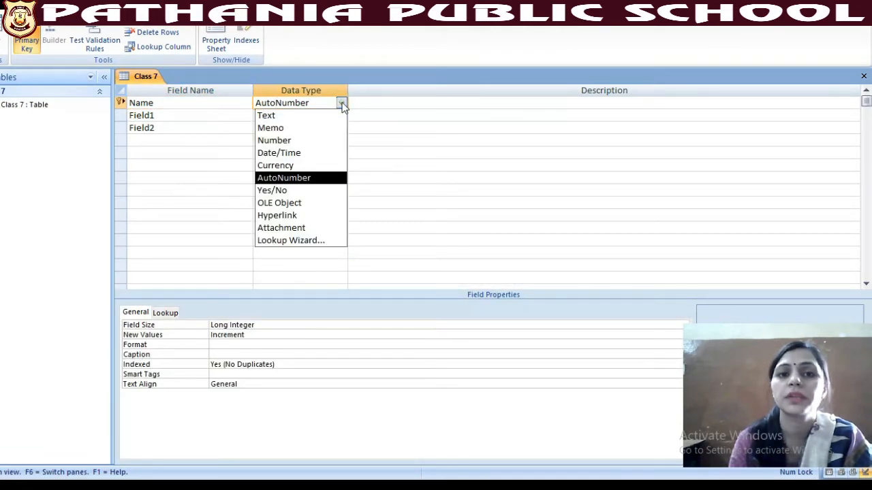
left_click(291, 117)
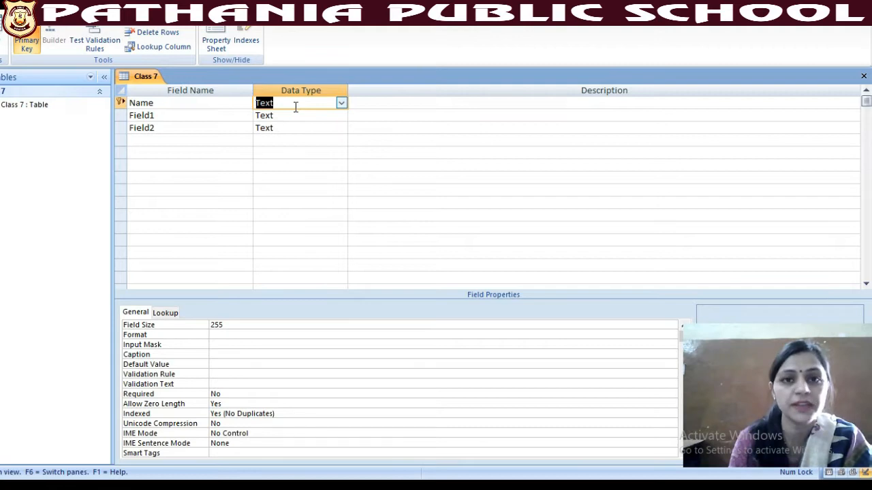
Enter "ghdgfb rsdgth setgy egt dthy" as the description of the Name field
left_click(422, 102)
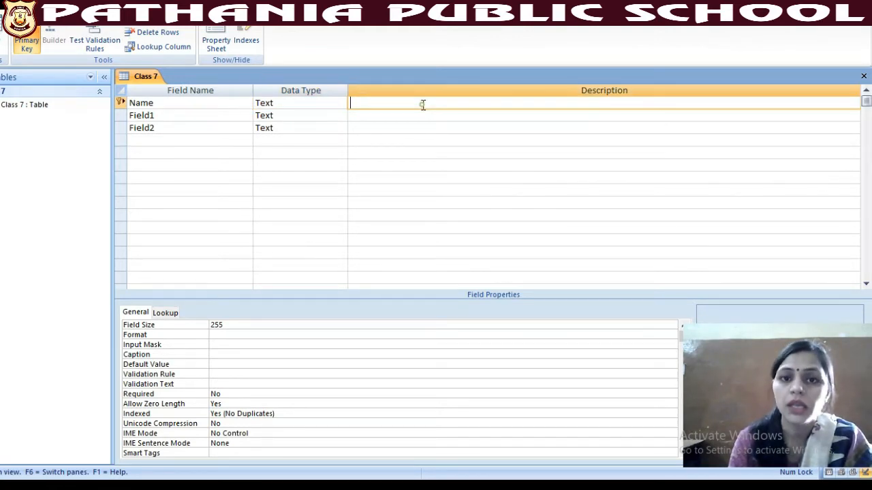
type("ghdgfb rsdgth ")
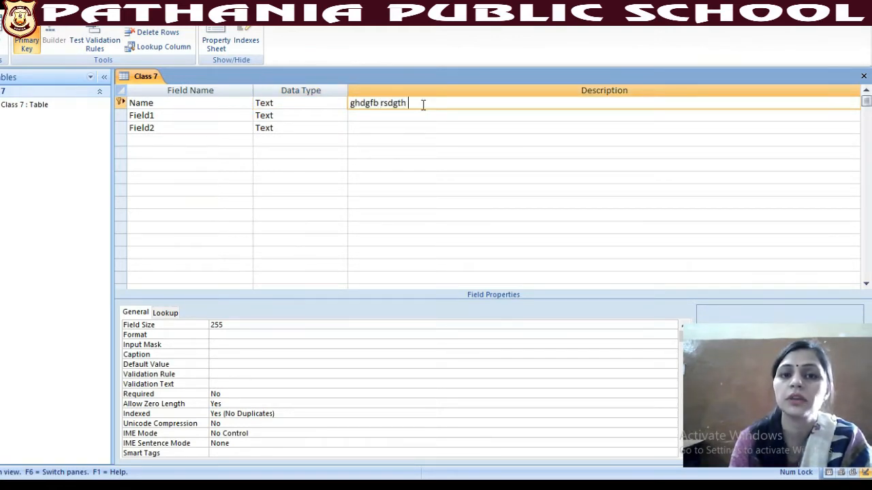
type("setgy egt dthy")
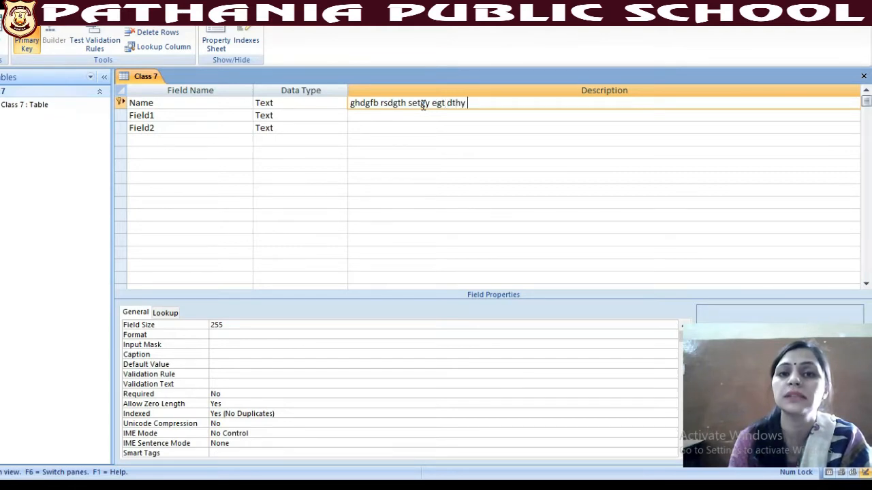
Rename Field1 to "roll no", without a period in the name
left_click(202, 114)
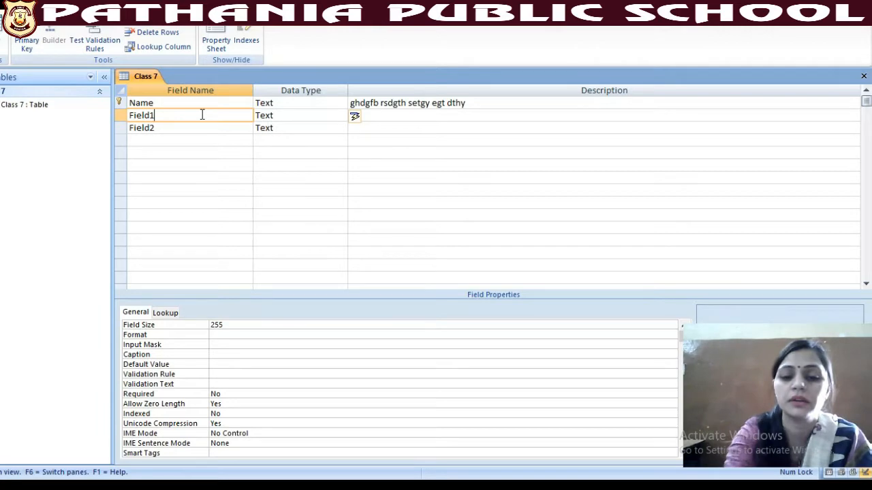
type("roll no.")
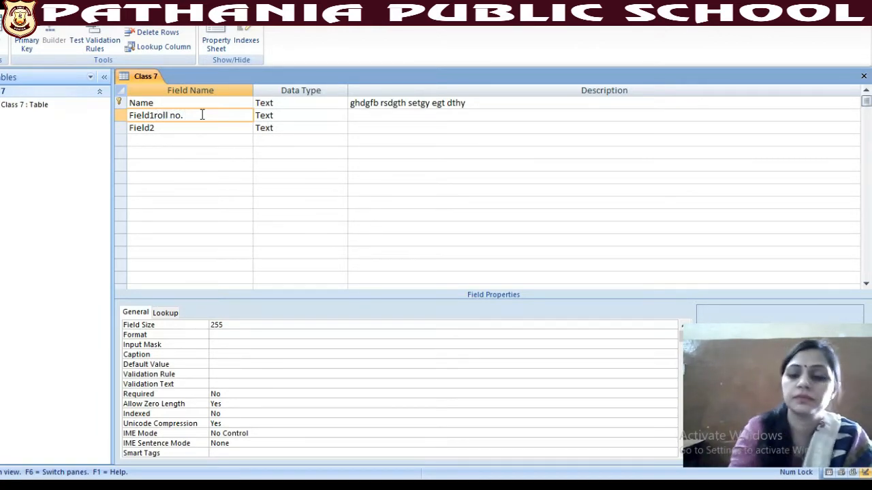
key("BackSpace")
key("BackSpace")
key("BackSpace")
key("BackSpace")
key("BackSpace")
key("BackSpace")
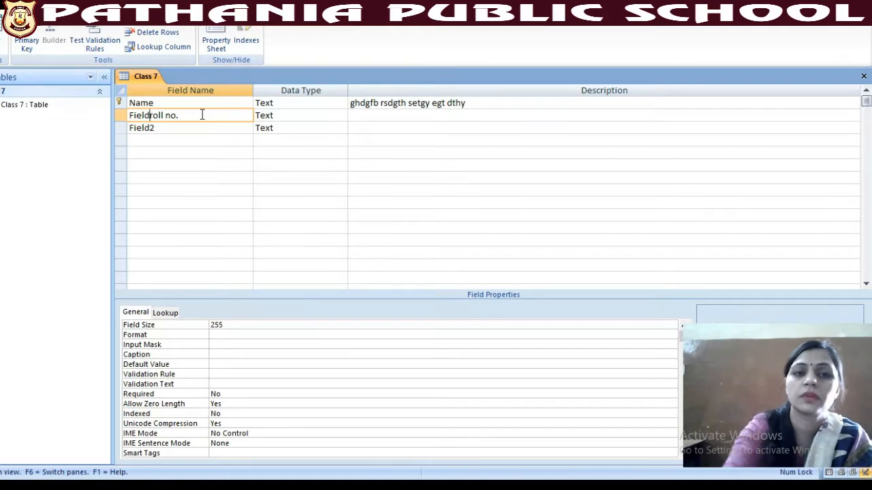
left_click(277, 120)
left_click(398, 275)
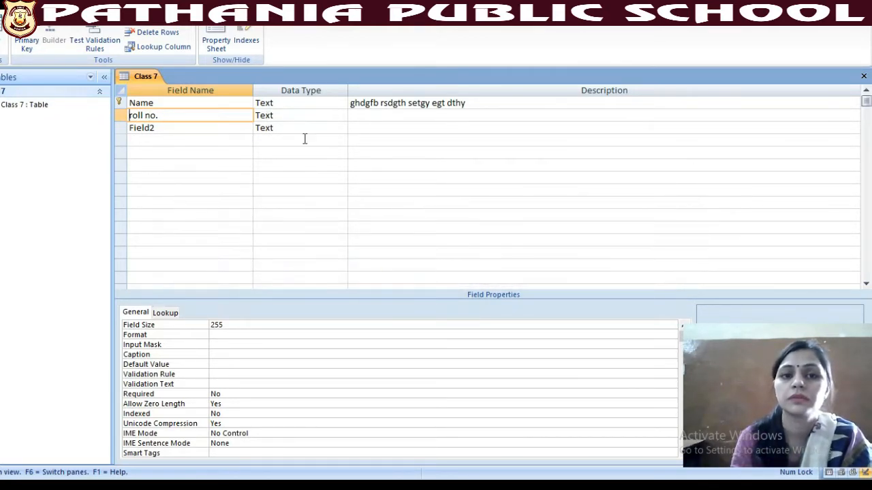
left_click(313, 119)
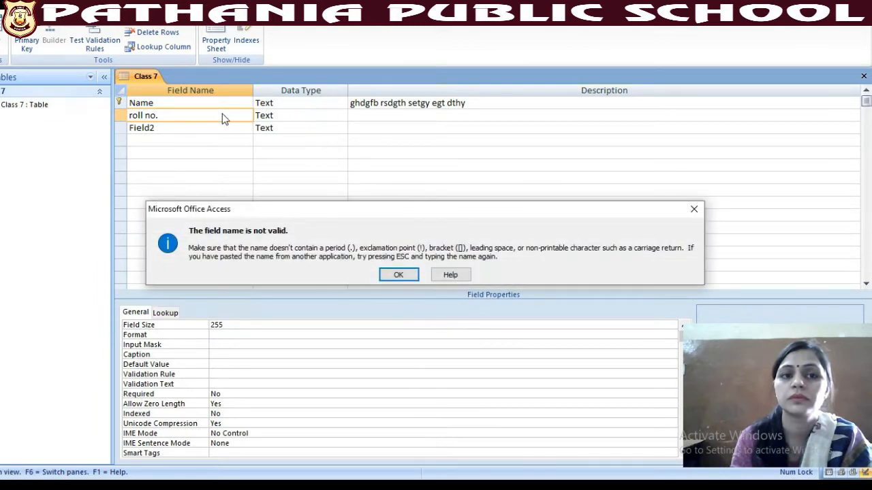
left_click(398, 275)
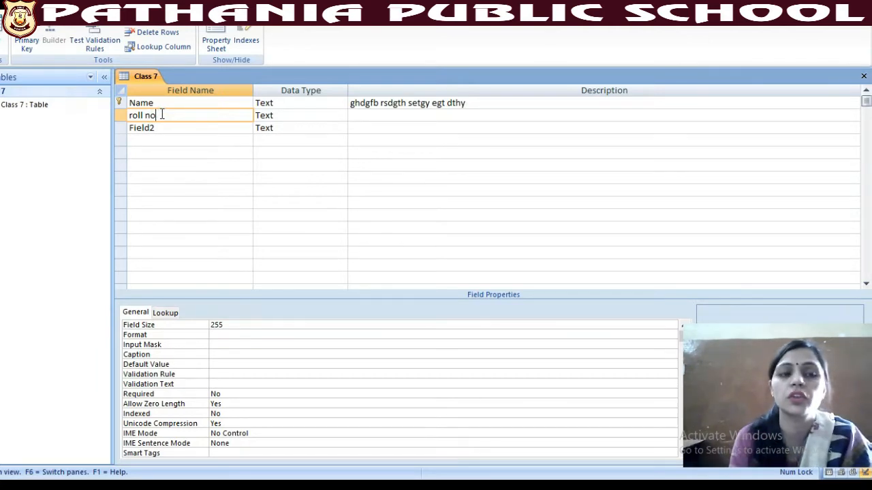
key("Tab")
Set the roll no field's data type to Number and save the table design, accepting possible data loss
left_click(340, 117)
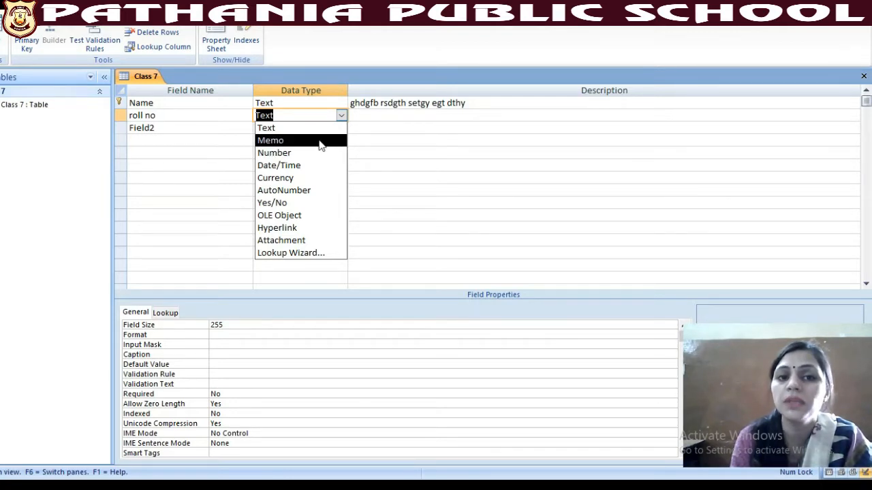
left_click(292, 153)
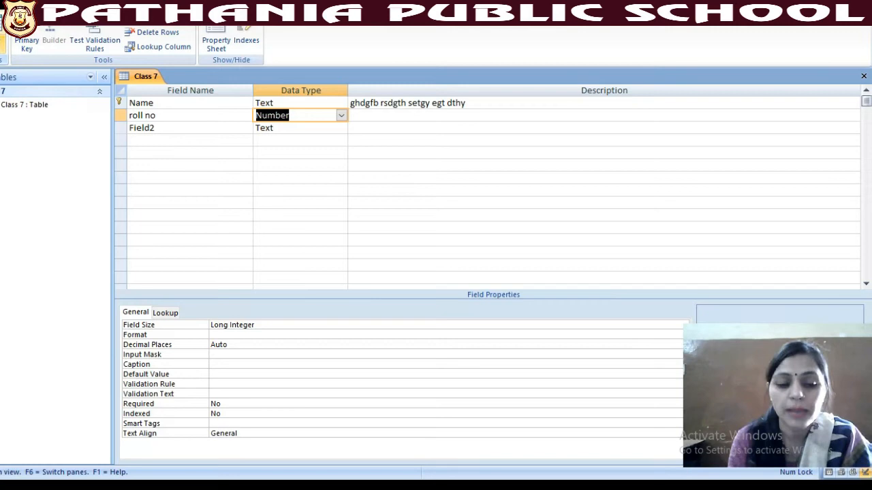
key("ctrl+s")
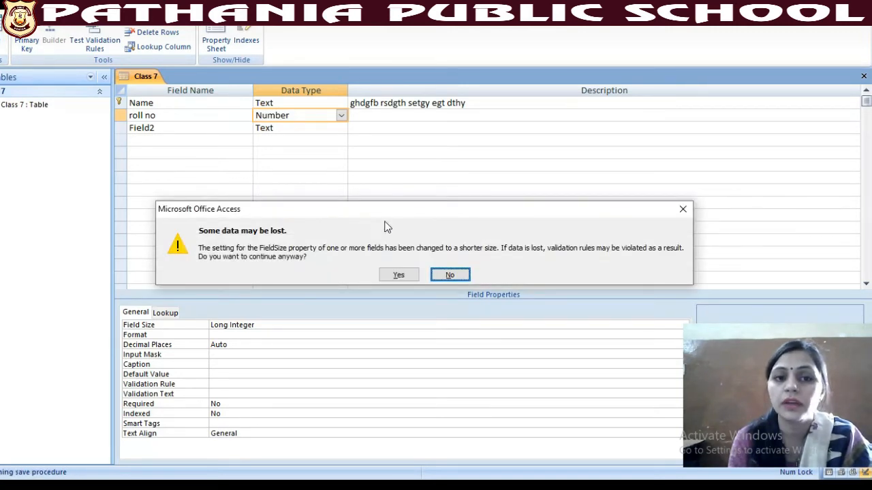
left_click(399, 274)
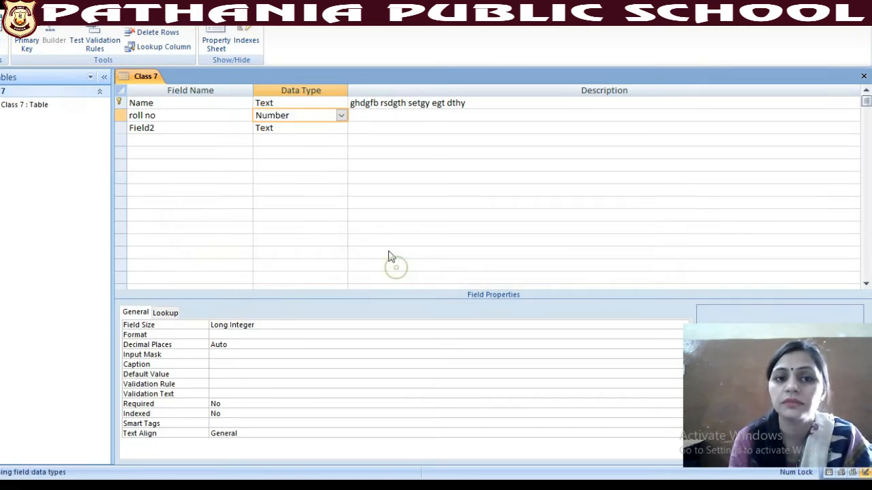
left_click(396, 275)
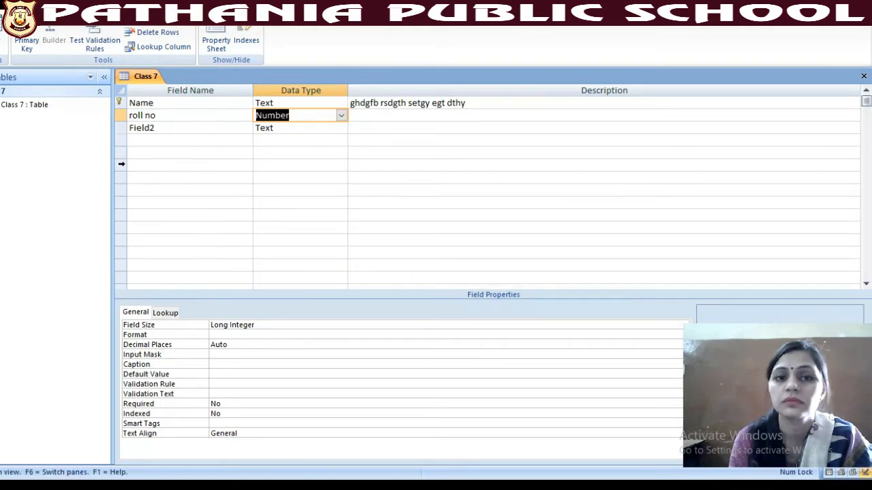
Review the Class 7 table with its roll no column in Datasheet View and return to Design View
left_click(193, 190)
left_click(6, 49)
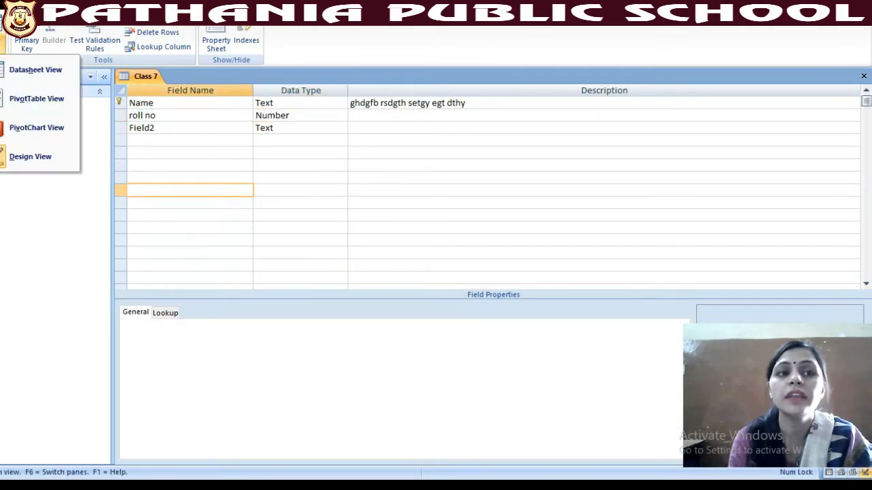
left_click(30, 76)
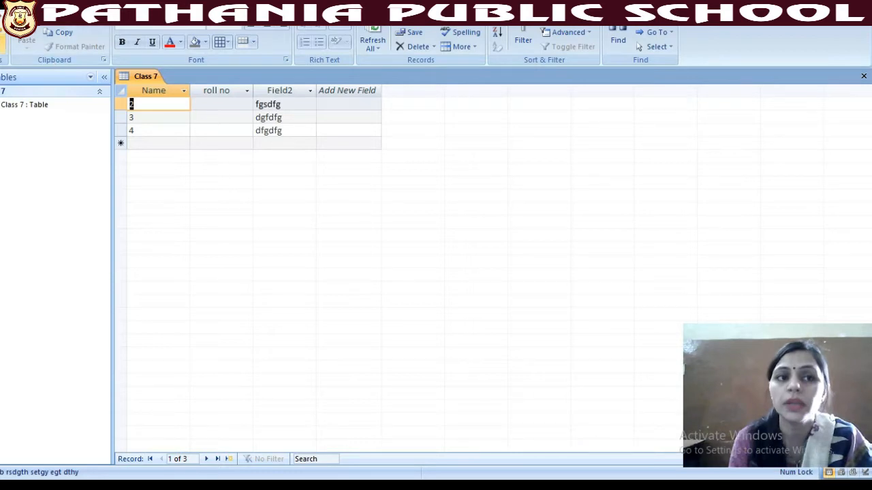
left_click(3, 42)
left_click(21, 158)
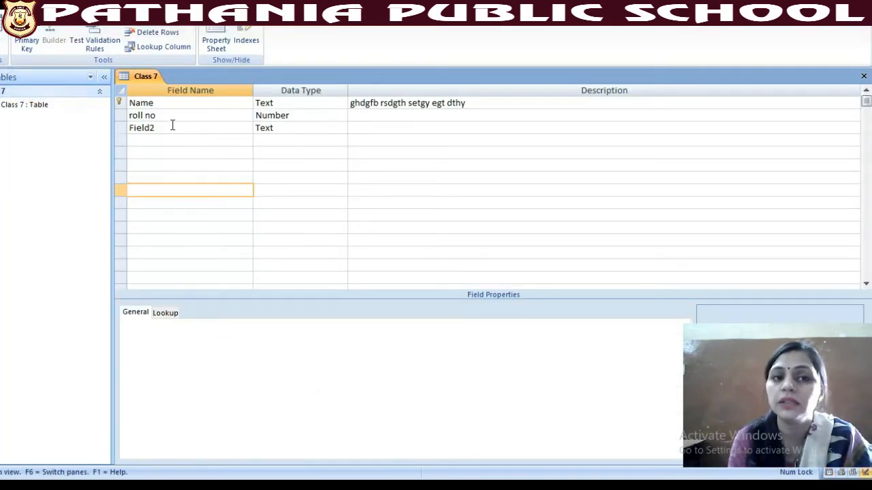
Rename Field2 to "class" and set its data type to Memo
left_click_drag(173, 127, 111, 125)
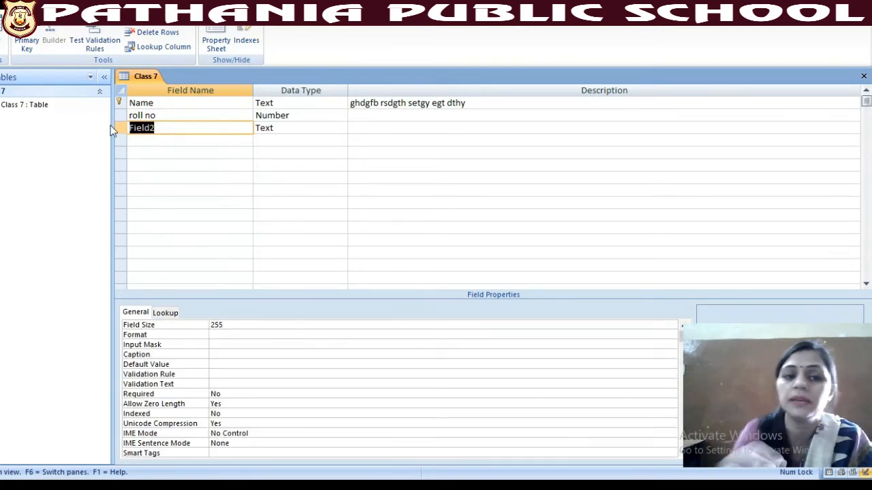
type("class")
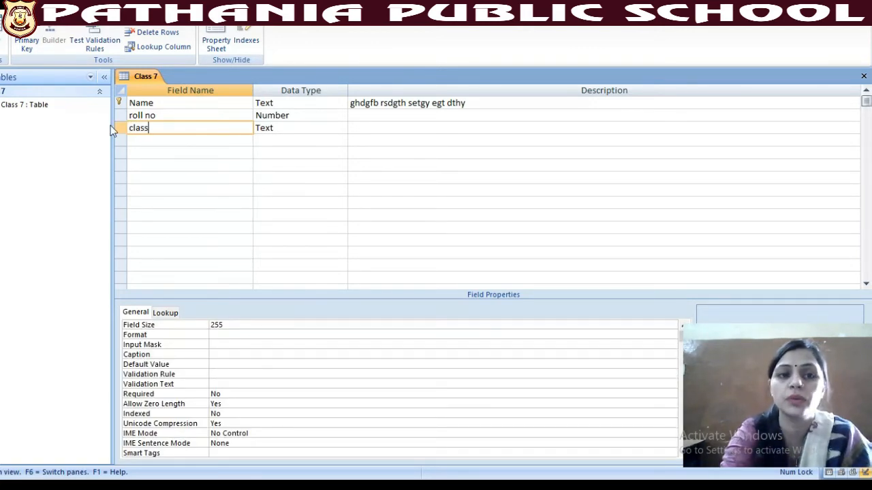
left_click(292, 127)
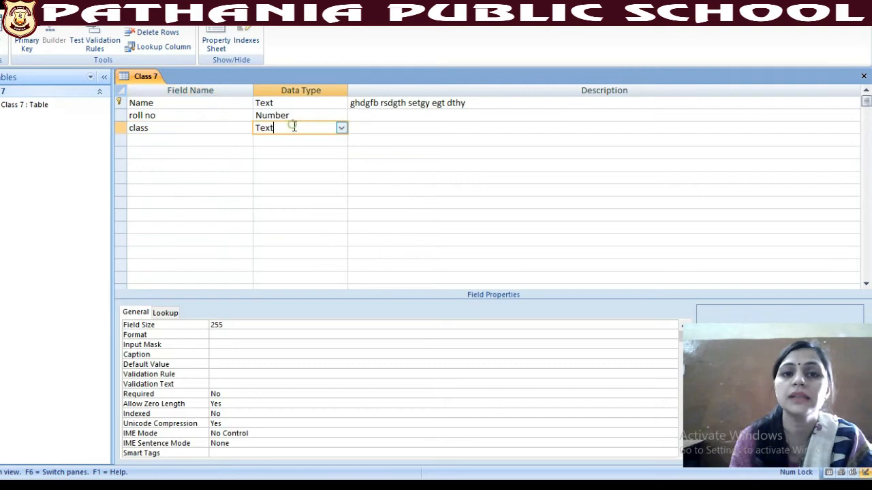
left_click(340, 129)
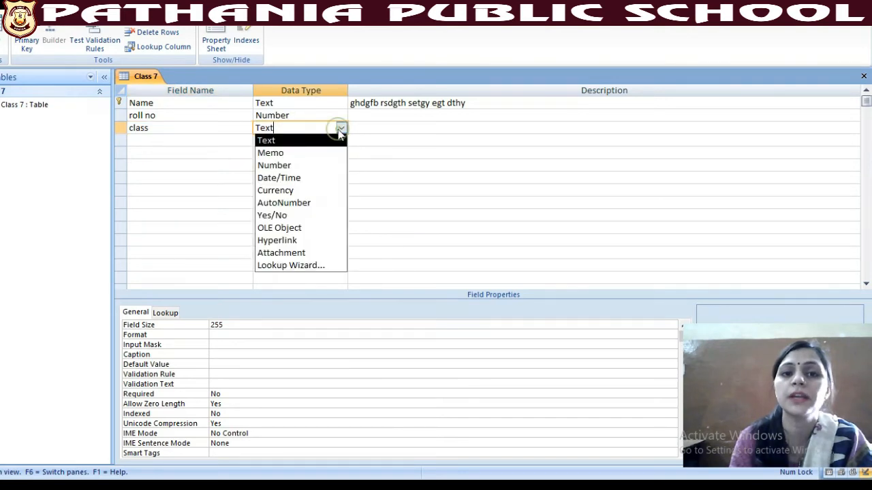
left_click(304, 154)
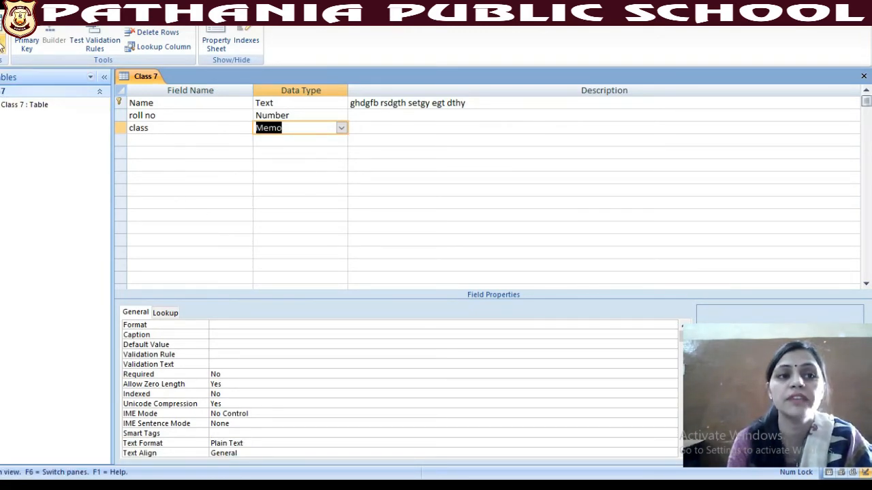
Check the renamed class column in Datasheet View and switch back to Design View
left_click(5, 47)
left_click(44, 77)
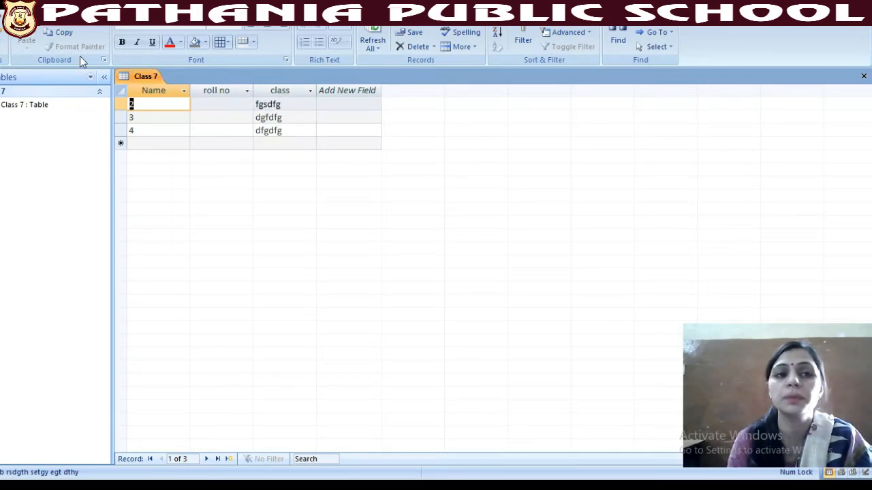
left_click(2, 50)
left_click(4, 158)
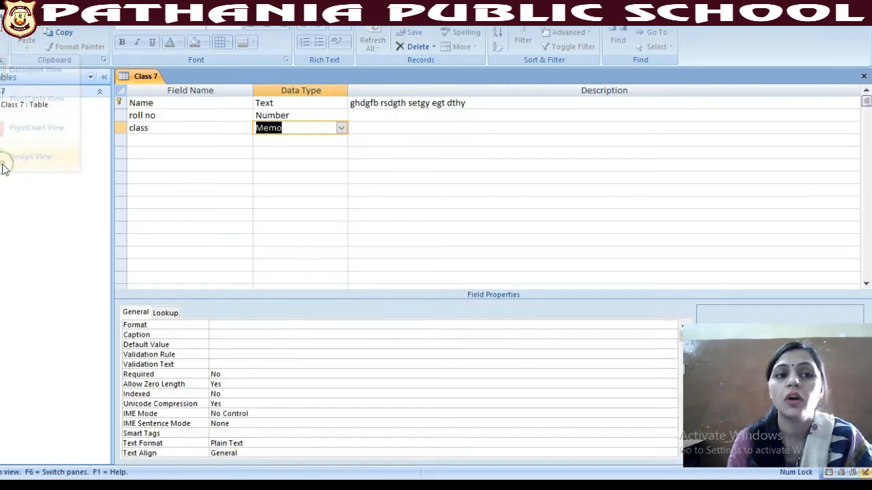